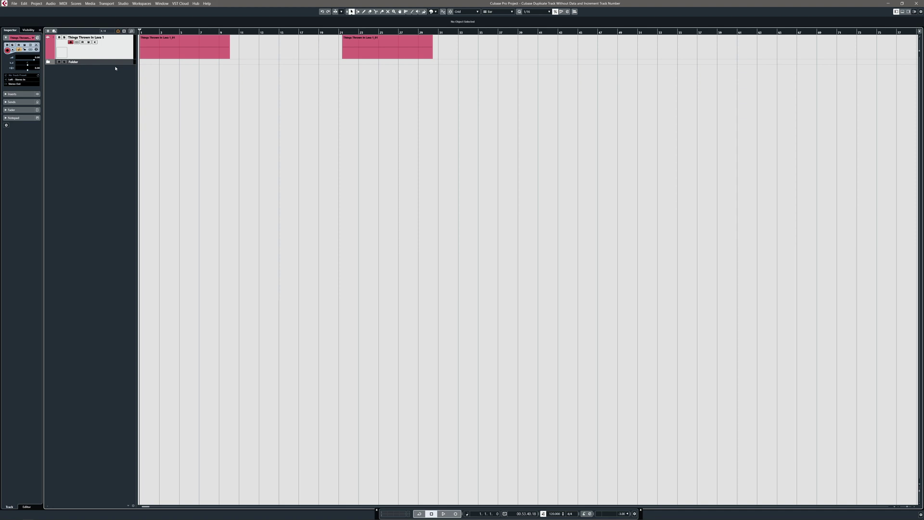
Run the duplicate macro repeatedly to create empty Things Thrown In Lava tracks 2, 3, 4 and 5.
key("ctrl+shift+d")
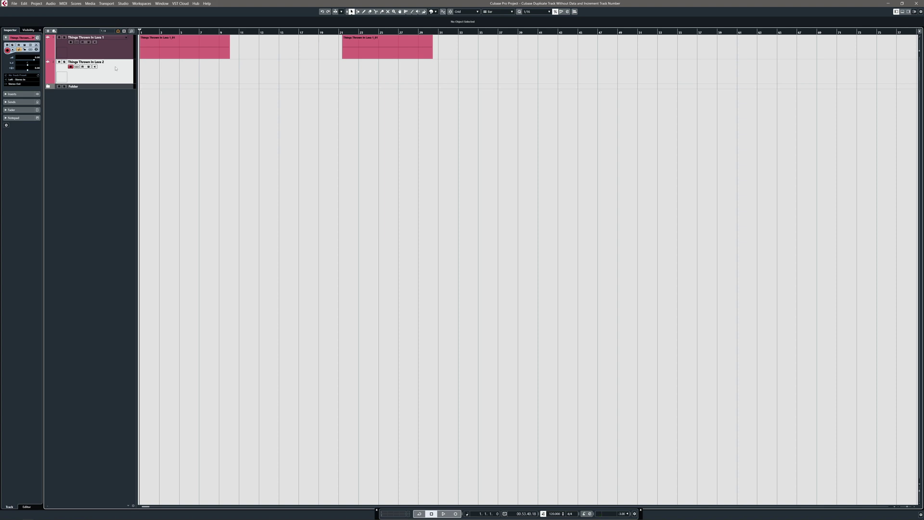
key("ctrl+shift+d")
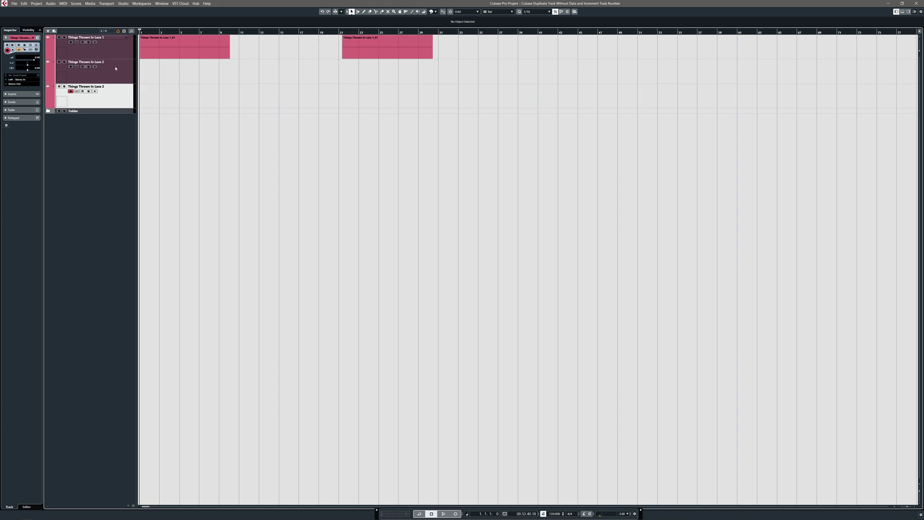
left_click_drag(445, 39, 177, 49)
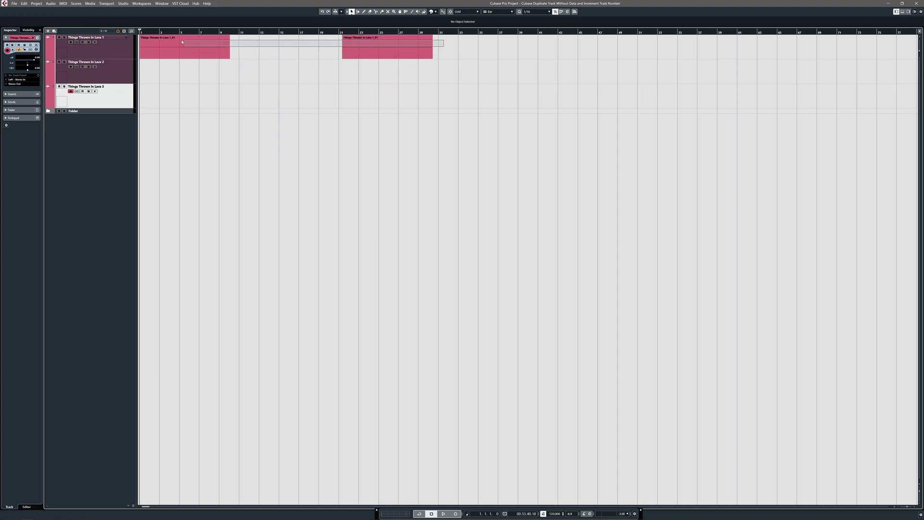
left_click(103, 64)
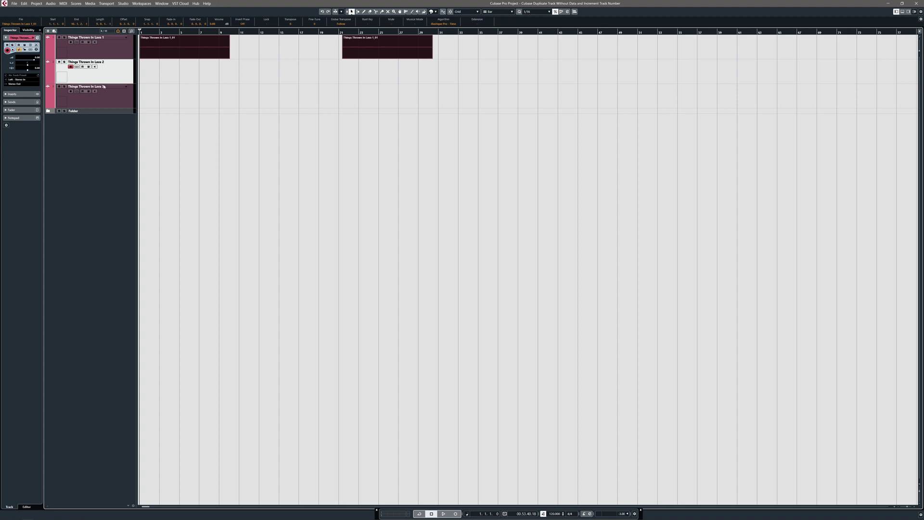
left_click(113, 99)
key("ctrl+shift+d")
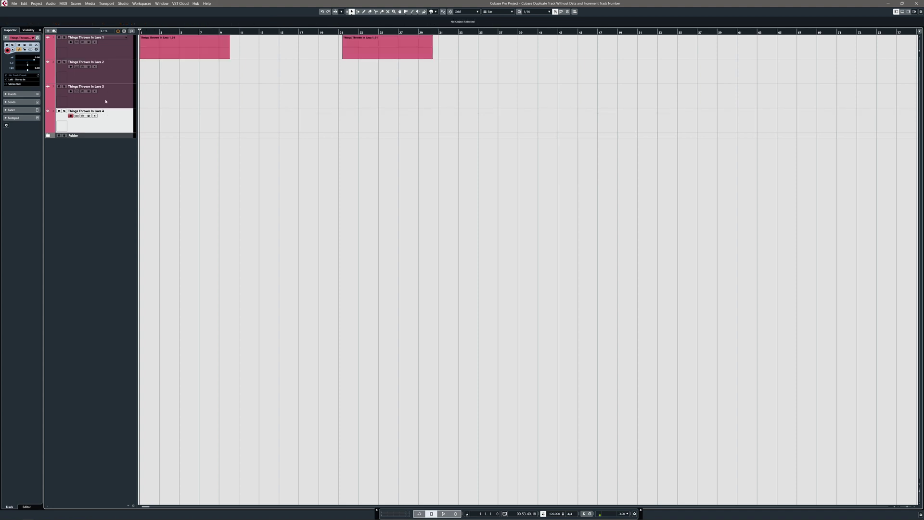
key("ctrl+shift+d")
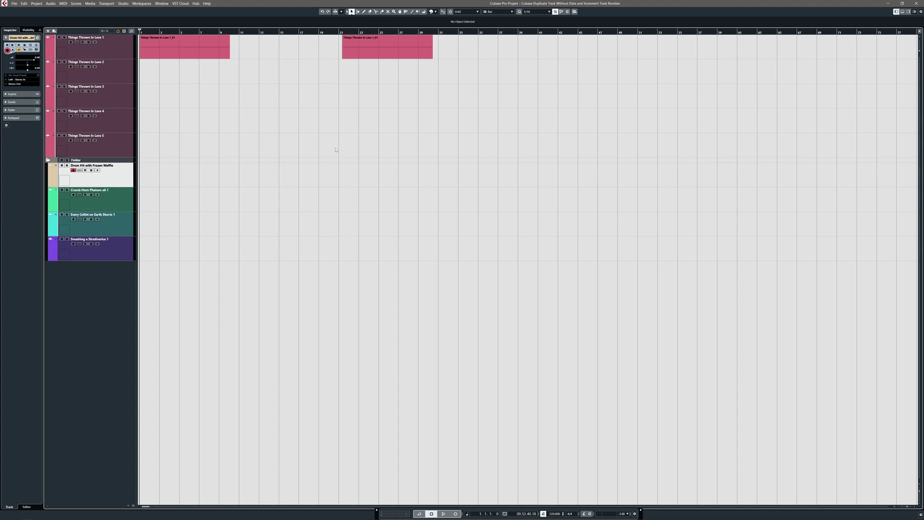
Create empty numbered Drum Hit with Frozen Waffle copies up to number 4.
key("ctrl+shift+d")
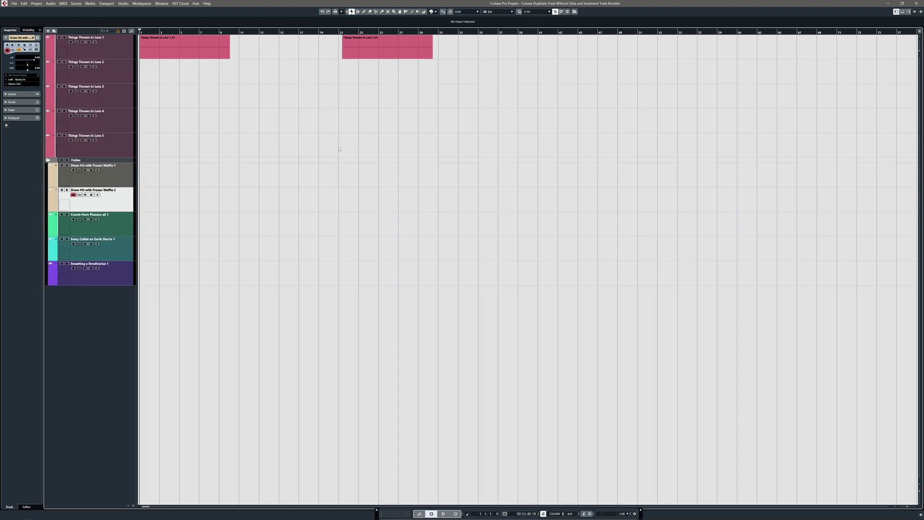
key("ctrl+shift+d")
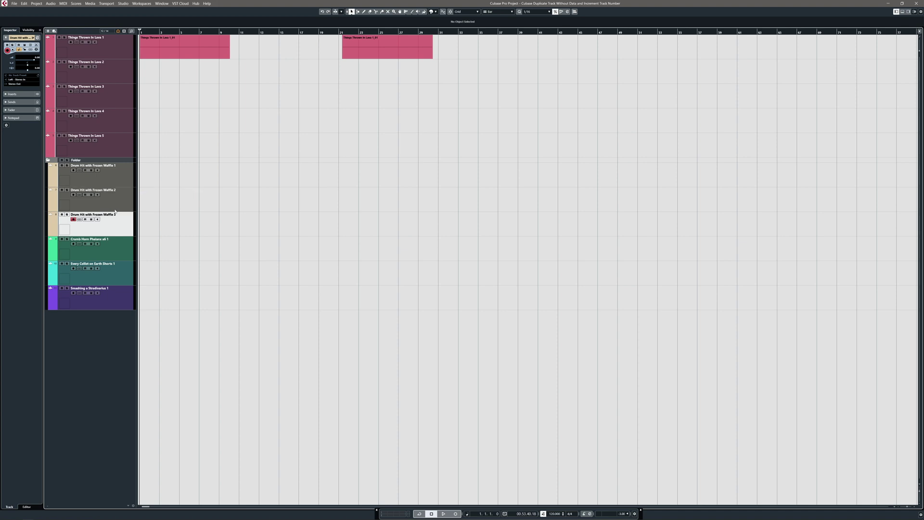
key("ctrl+shift+d")
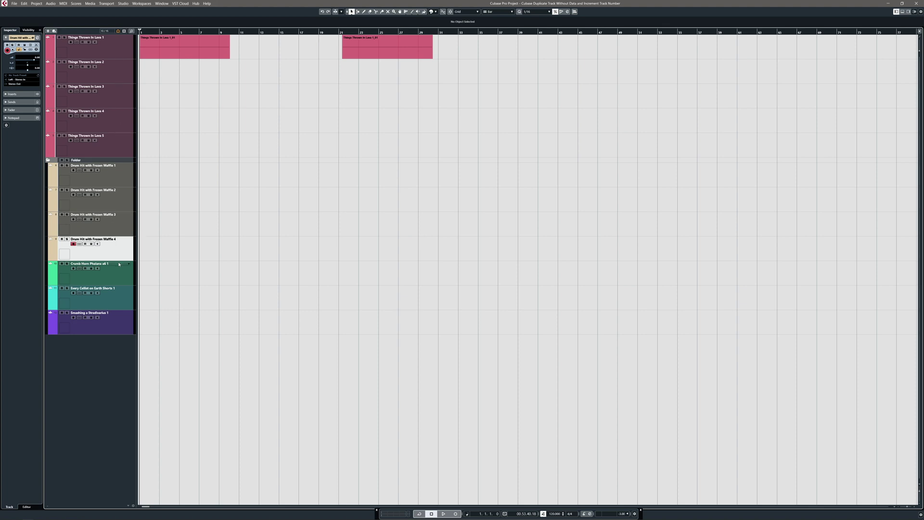
Add empty Crumb Horn Phalanx a6 2 and 3, then collapse the folder.
left_click(112, 272)
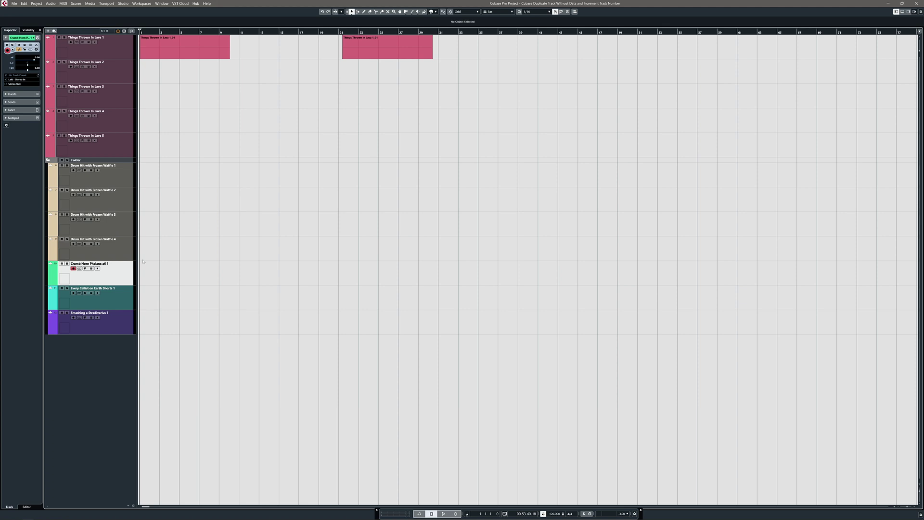
key("ctrl+shift+d")
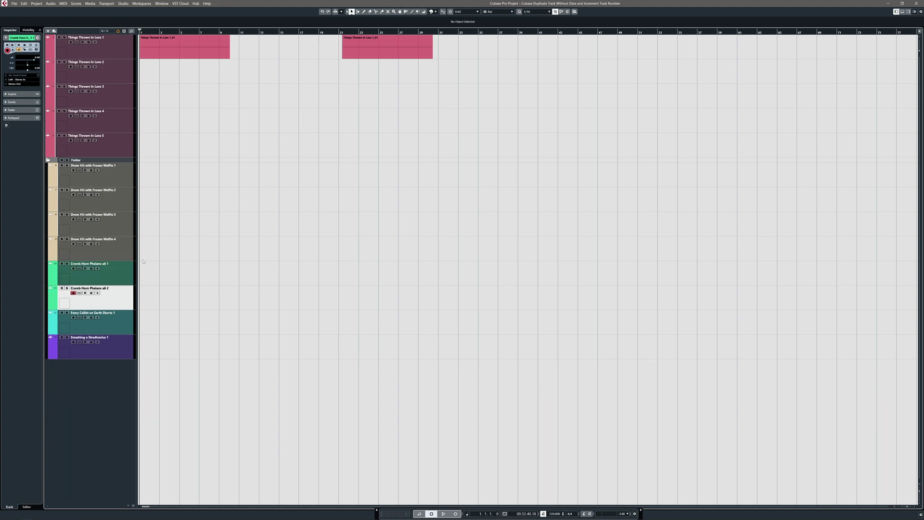
key("ctrl+shift+d")
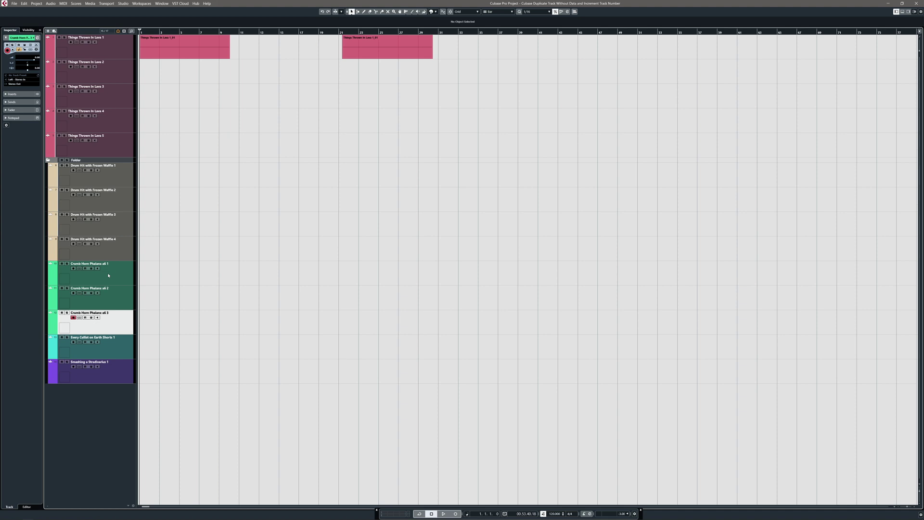
left_click(48, 160)
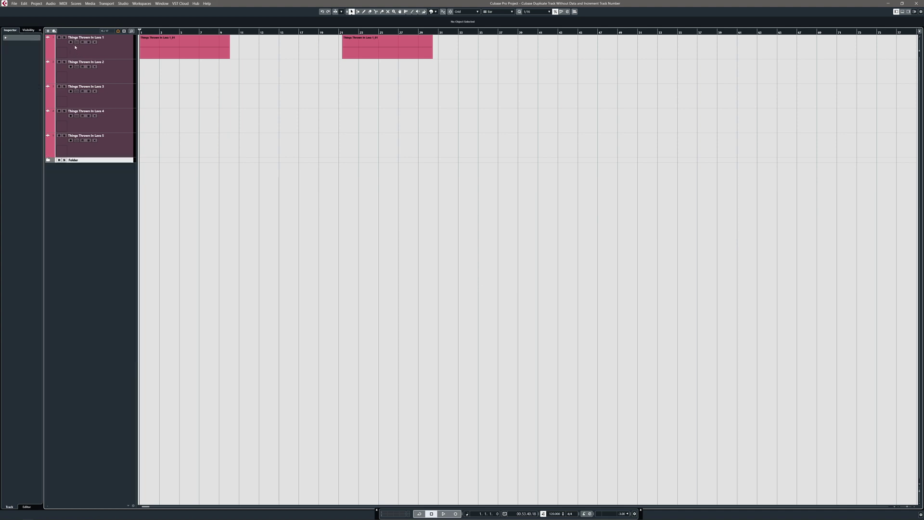
Remove Things Thrown In Lava tracks 2 through 5.
left_click(103, 71)
left_click(113, 143, "shift")
right_click(113, 142)
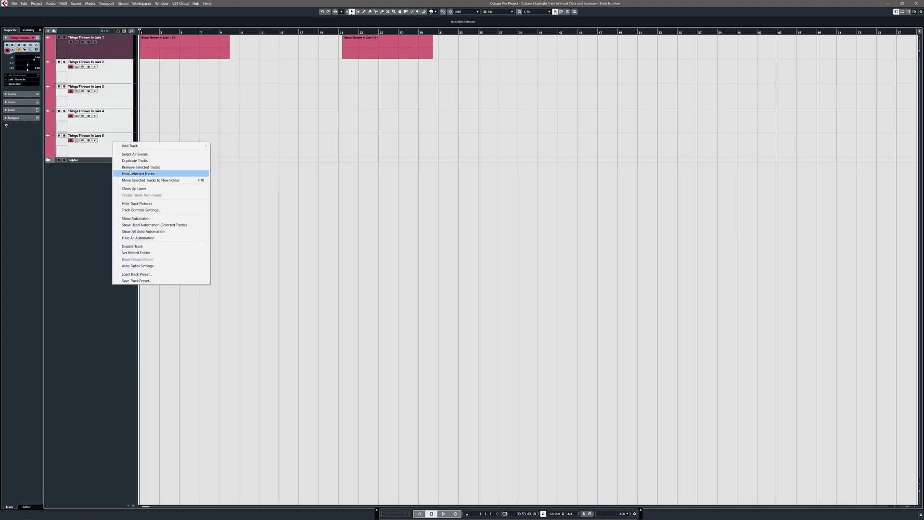
left_click(129, 167)
Show Lava 1's volume automation in Read mode, then macro-create empty Lava 2 without it.
left_click(82, 42)
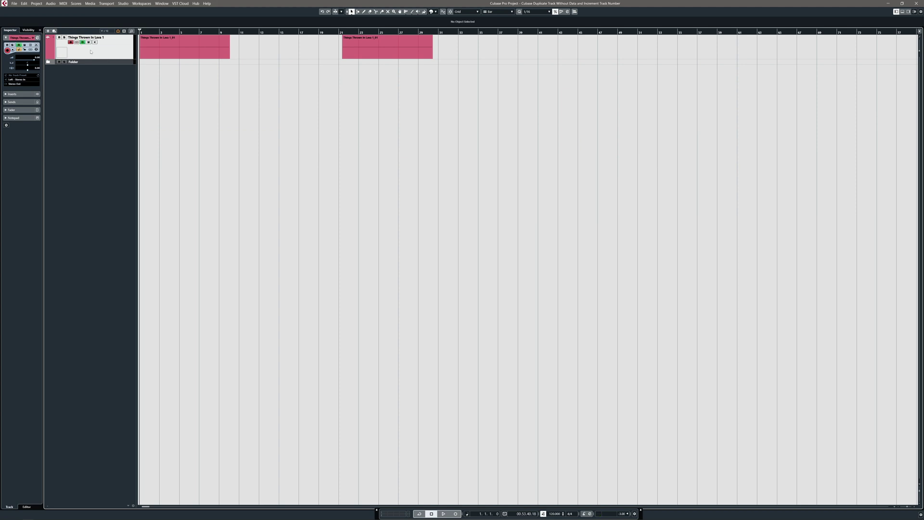
left_click(96, 56)
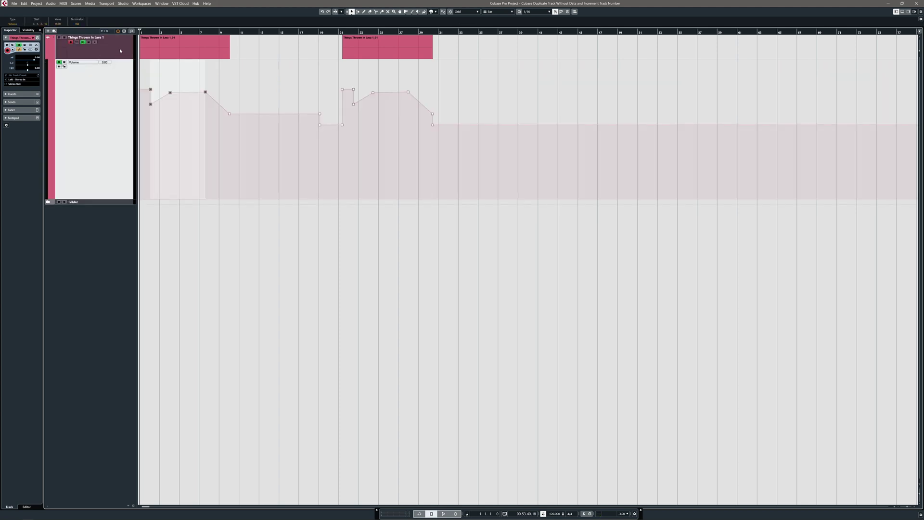
left_click(373, 62)
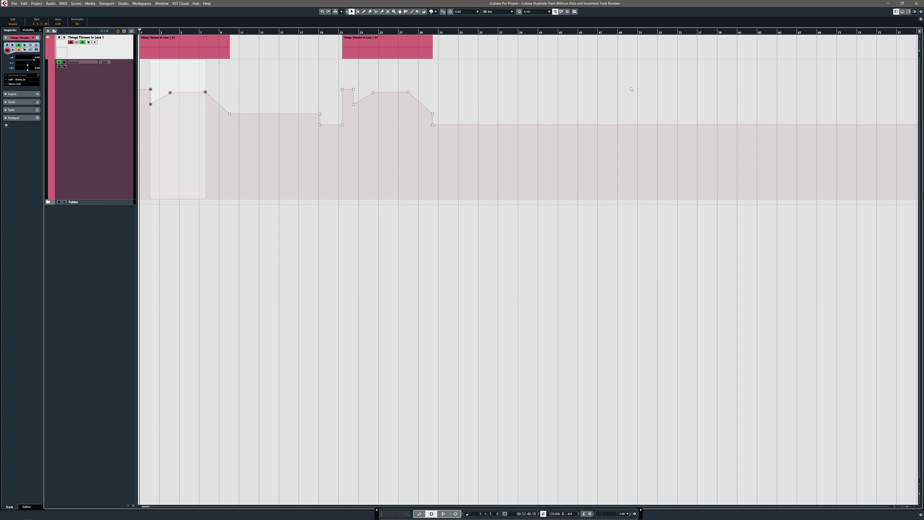
key("shift+ctrl+d")
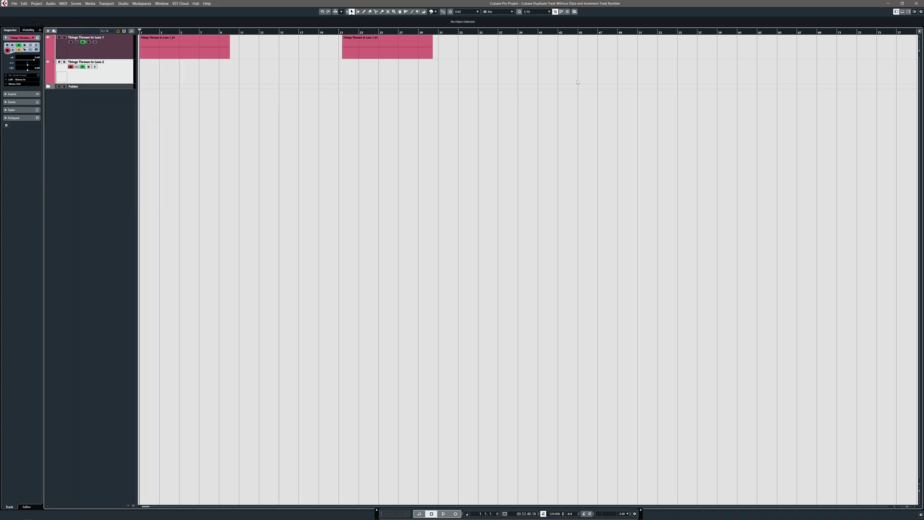
left_click(101, 82)
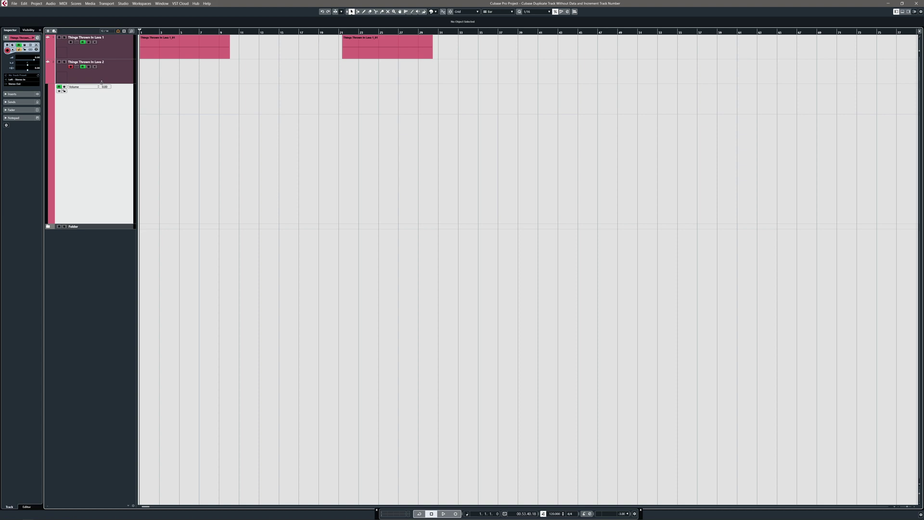
left_click(101, 83)
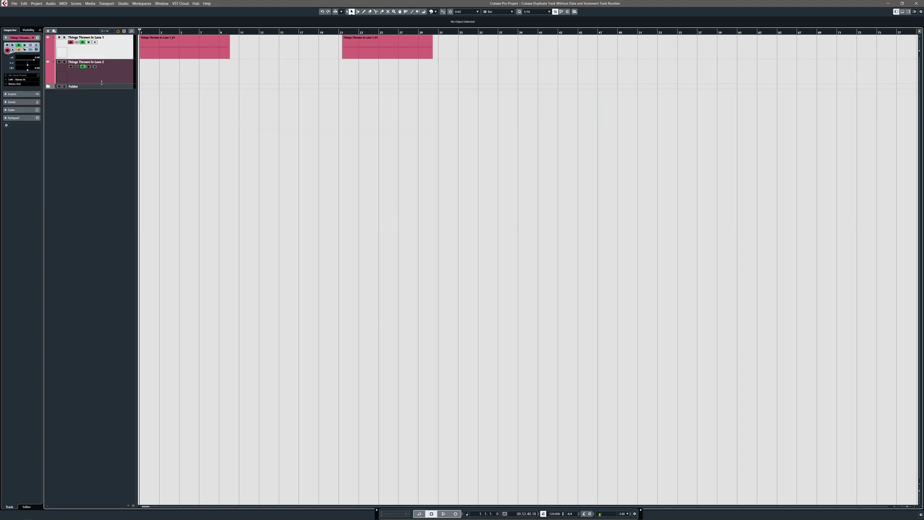
left_click(101, 82)
Remove the second Lava track.
right_click(112, 77)
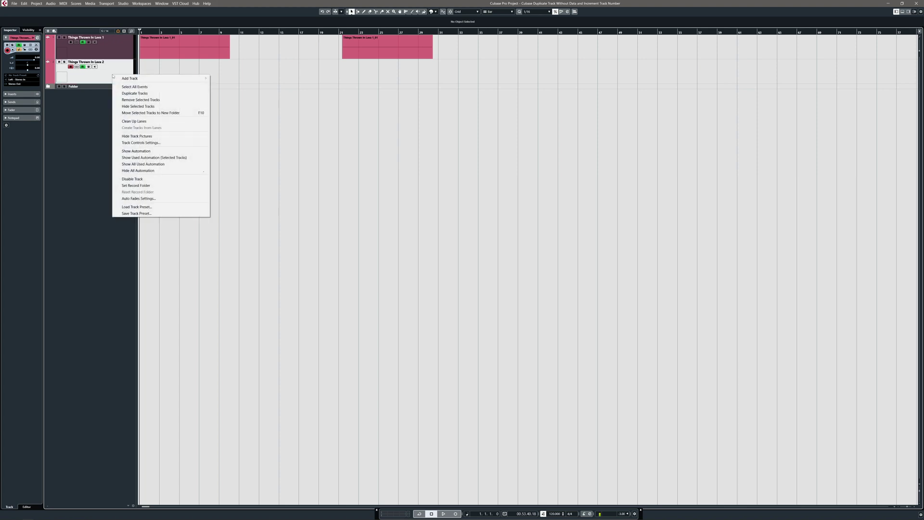
left_click(119, 69)
right_click(119, 69)
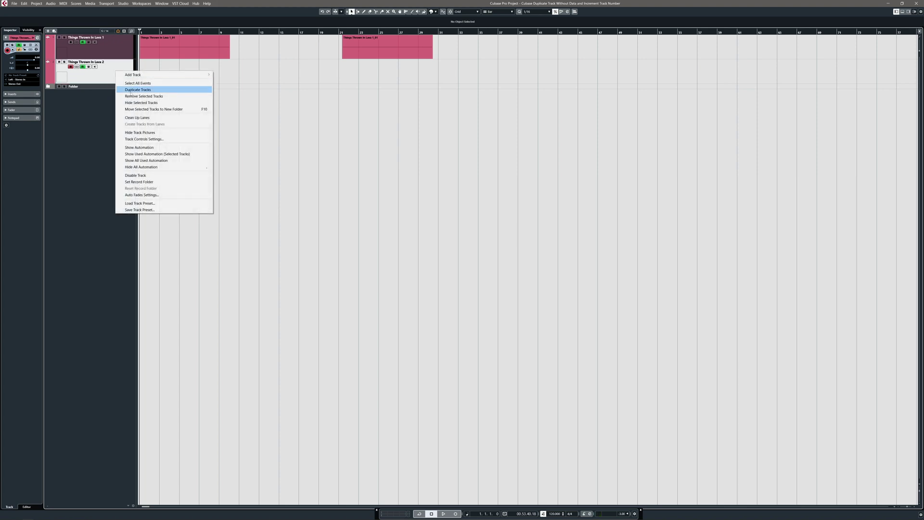
left_click(137, 94)
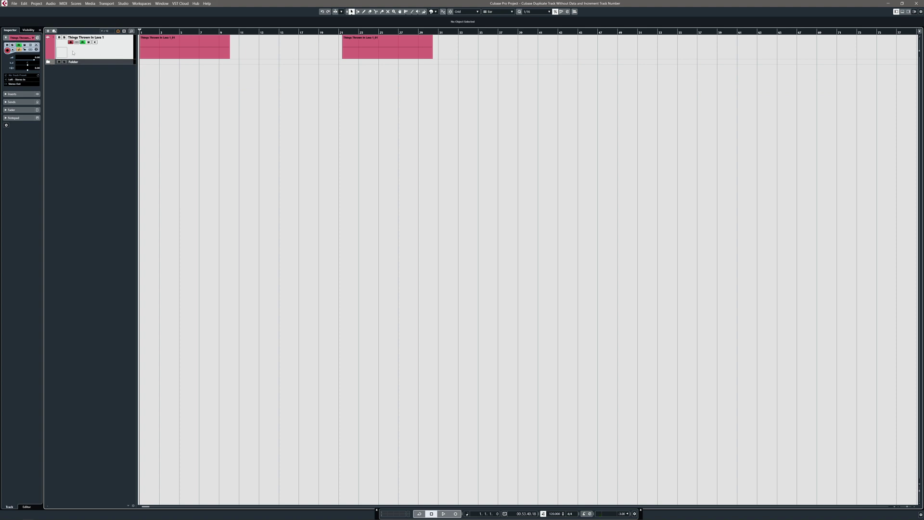
Duplicate the first Lava track and select both events on the copy.
right_click(112, 47)
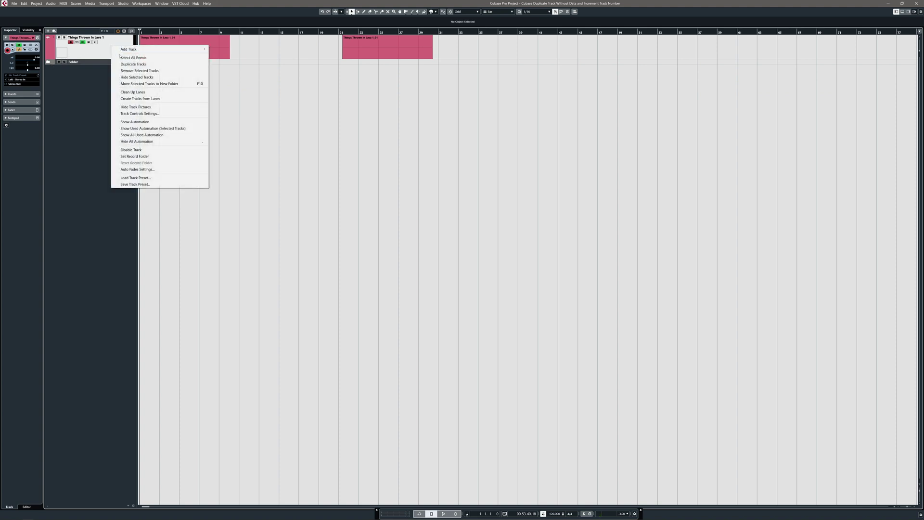
left_click(123, 65)
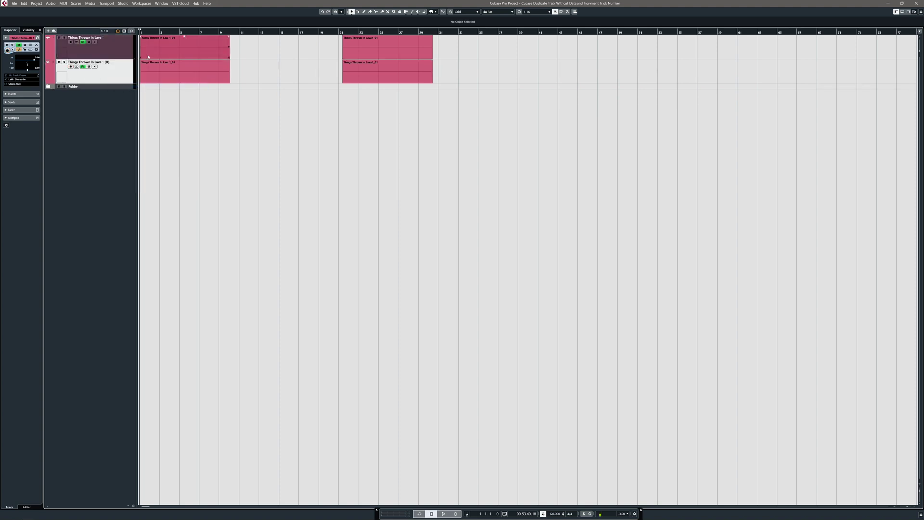
left_click(438, 78)
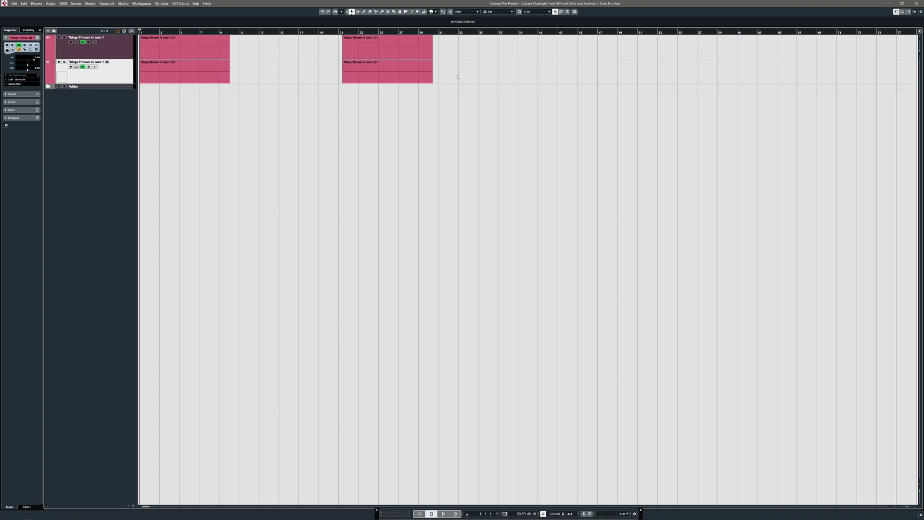
left_click_drag(458, 77, 138, 71)
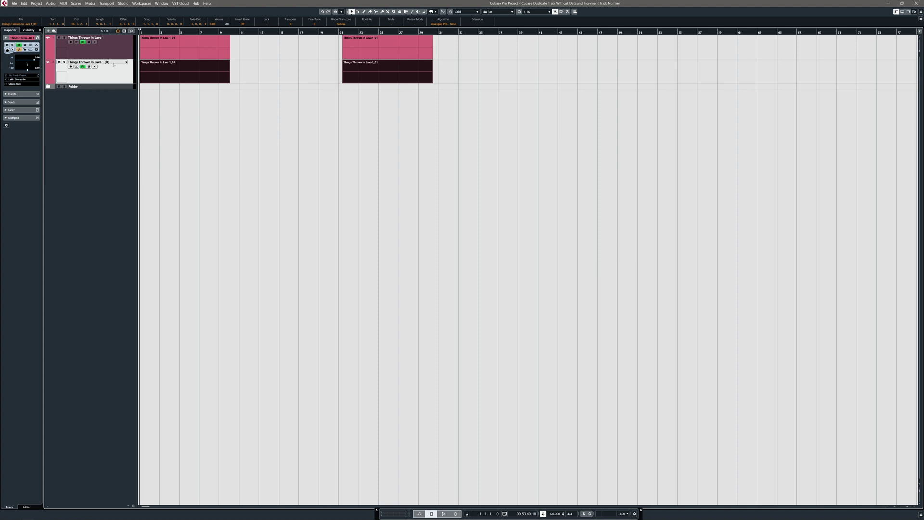
Rename the duplicated track to 'Things Thrown In Lava 2'.
double_click(114, 64)
key("Return")
double_click(118, 64)
key("End")
key("BackSpace")
type("2")
key("Return")
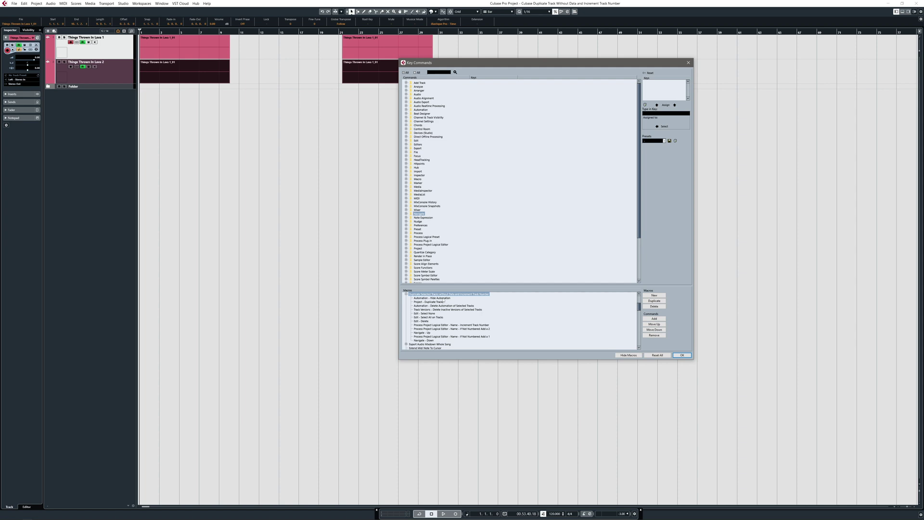
Inspect the macro's steps from Hide Automation through Select None.
left_click(434, 299)
left_click(437, 301)
left_click(437, 306)
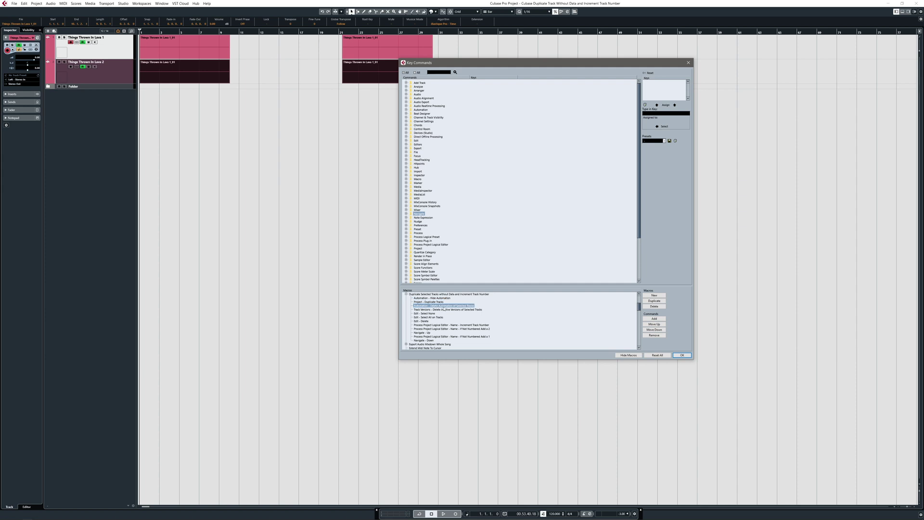
left_click(446, 310)
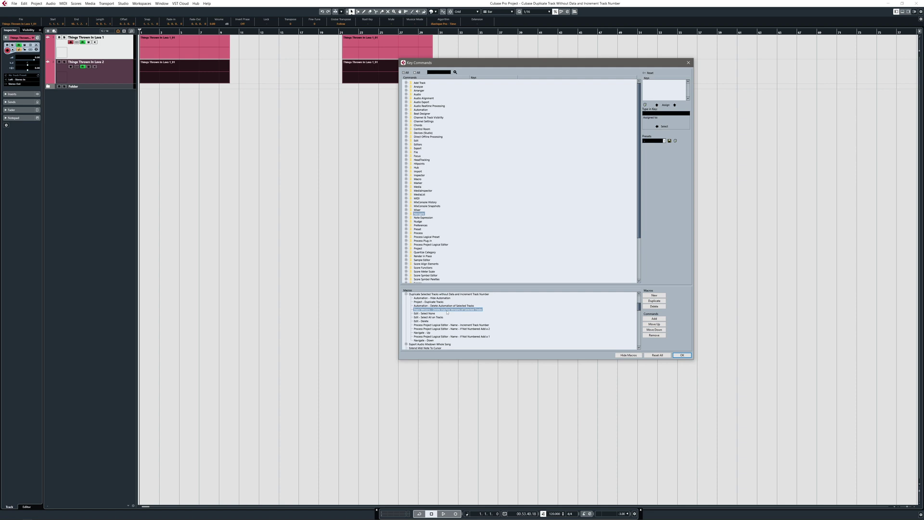
left_click(440, 313)
Inspect Select All on Tracks, Delete, Increment Track Number, and both If Not Numbered presets.
left_click(437, 319)
left_click(429, 321)
left_click(431, 326)
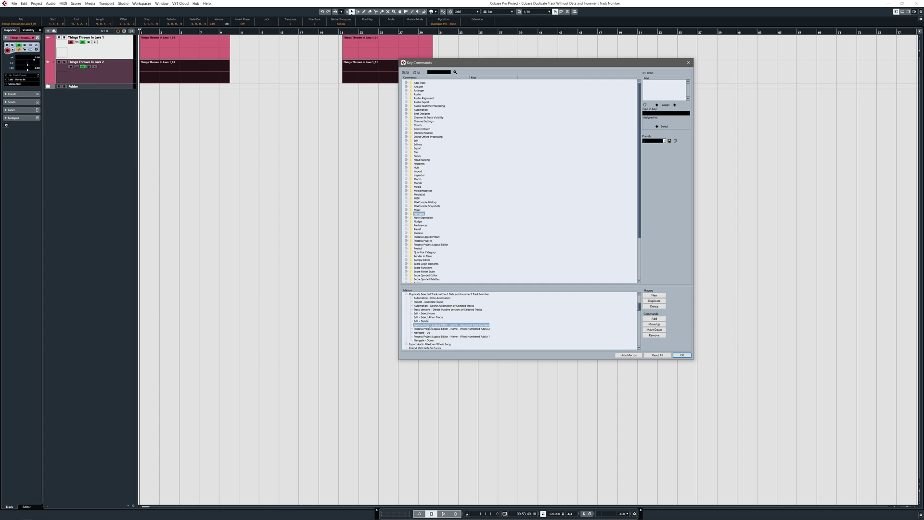
left_click(467, 330)
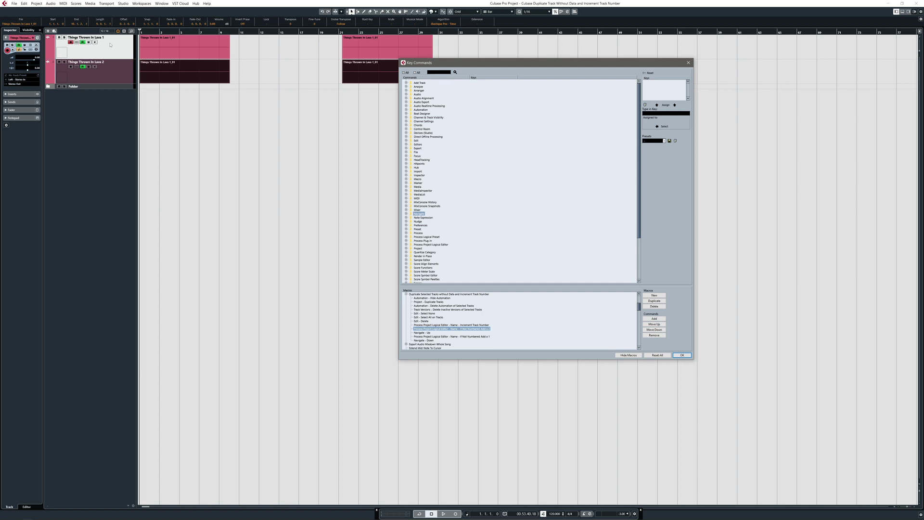
left_click(454, 337)
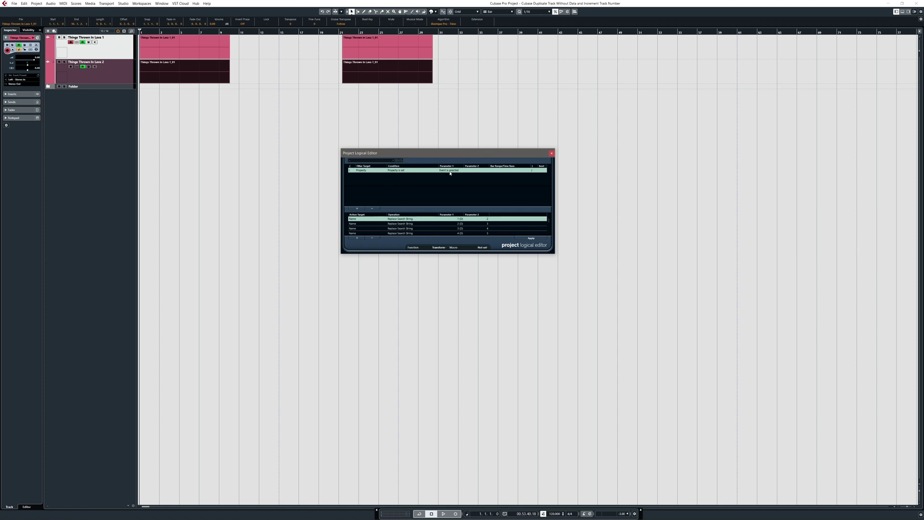
Edit the first Replace Search String action's search text and set its replacement to 2.
left_click(453, 218)
left_click(487, 220)
key("Return")
left_click_drag(548, 221, 550, 227)
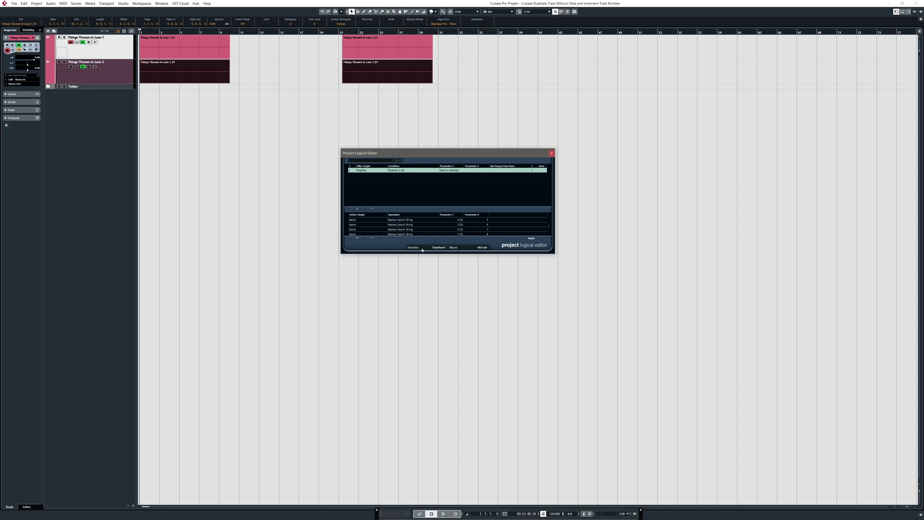
mouse_move(439, 247)
left_click_drag(550, 226, 548, 233)
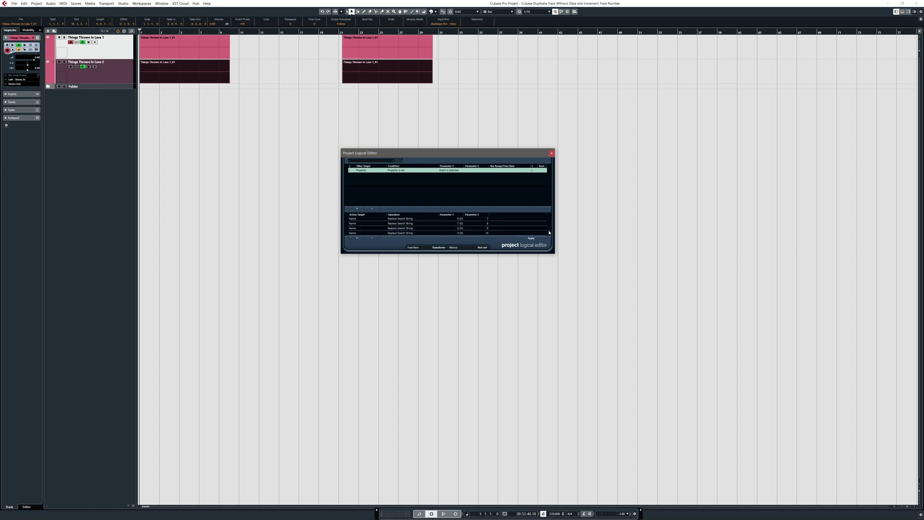
Rename the second Lava track 'Things Thrown In Lava 1 (D)' and apply the renumbering preset.
left_click(530, 239)
left_click(114, 64)
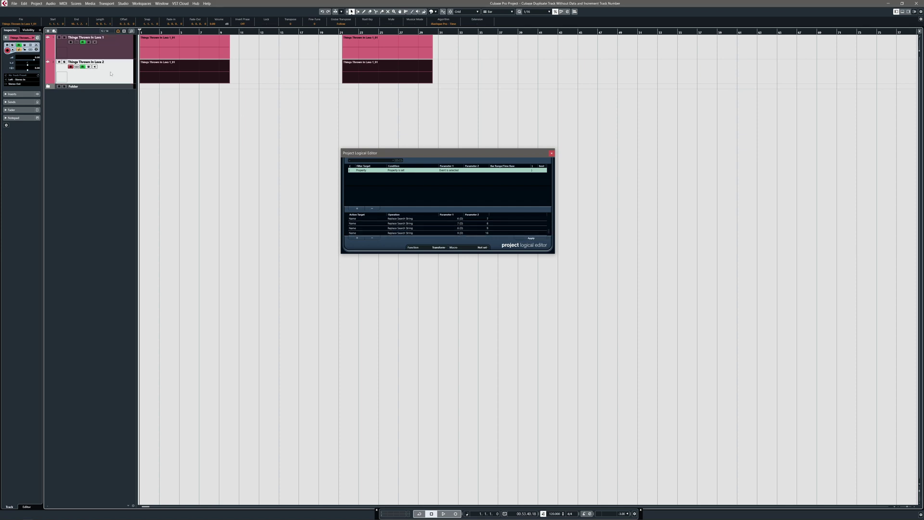
double_click(114, 62)
key("End")
type(")")
key("Return")
left_click(519, 239)
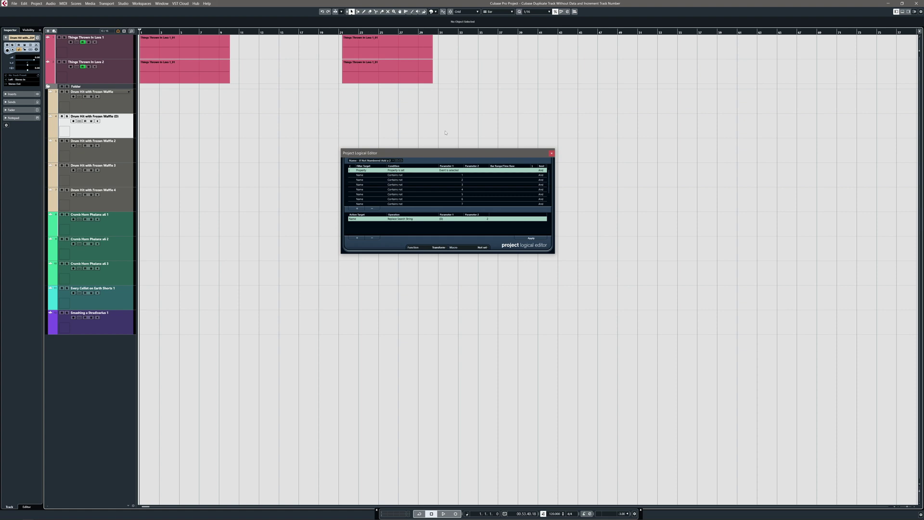
Set the filter value to 1 and replacement to 3, then apply it to the duplicate drum track.
left_click(451, 174)
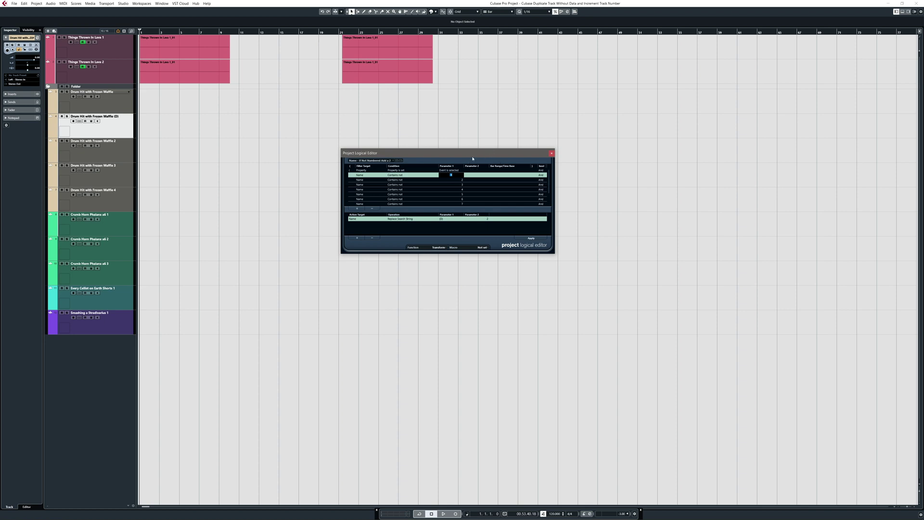
key("Return")
scroll(513, 192, "down", 3)
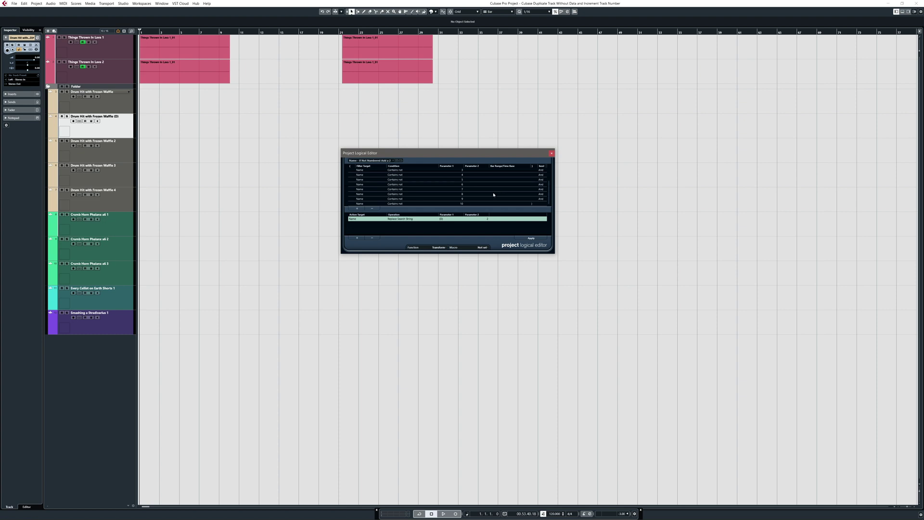
scroll(494, 195, "up", 3)
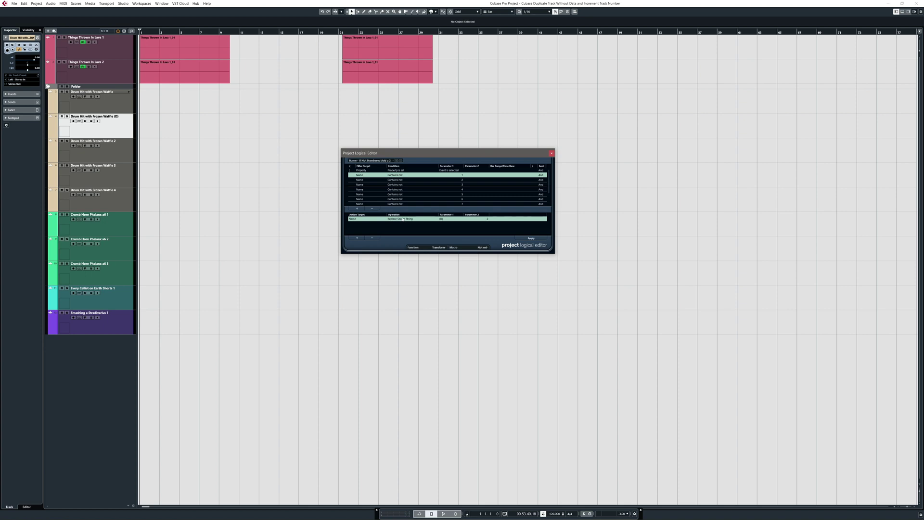
double_click(444, 218)
left_click(486, 222)
type("3")
key("Return")
left_click(524, 240)
key("Up")
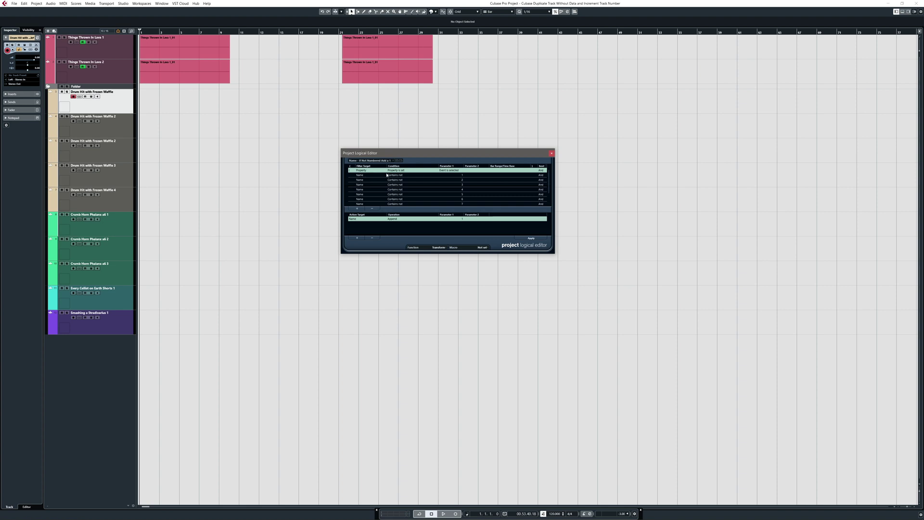
Set the third filter value to 2 and the appended number to 1, then apply it.
left_click(455, 179)
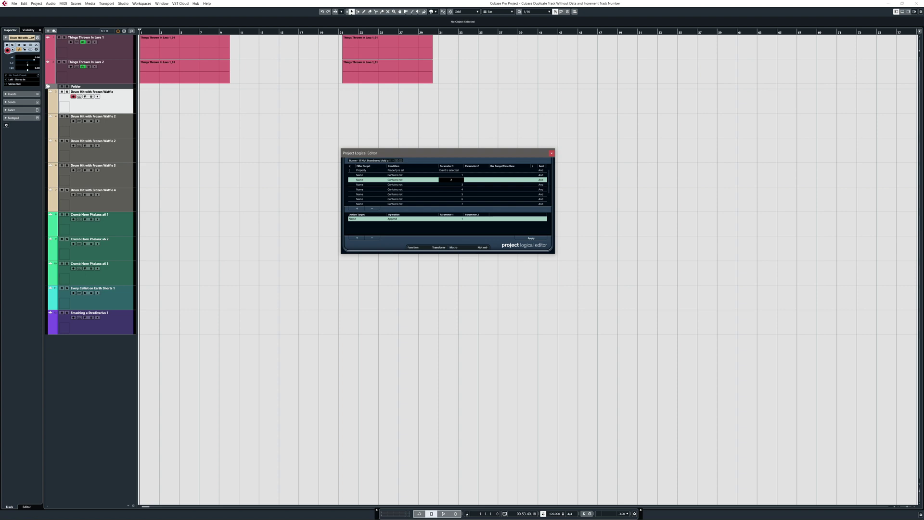
key("Return")
scroll(462, 191, "down", 3)
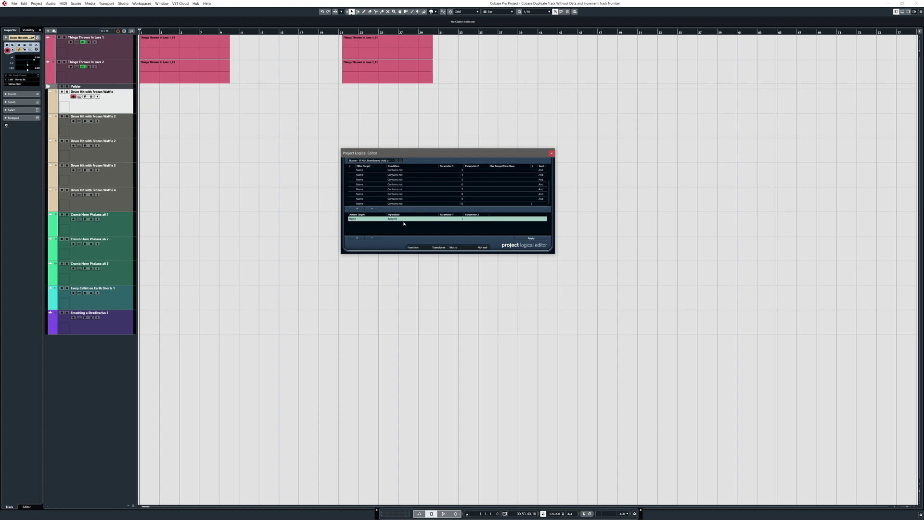
left_click(452, 220)
key("Return")
left_click(534, 239)
Close the Project Logical Editor.
left_click(552, 154)
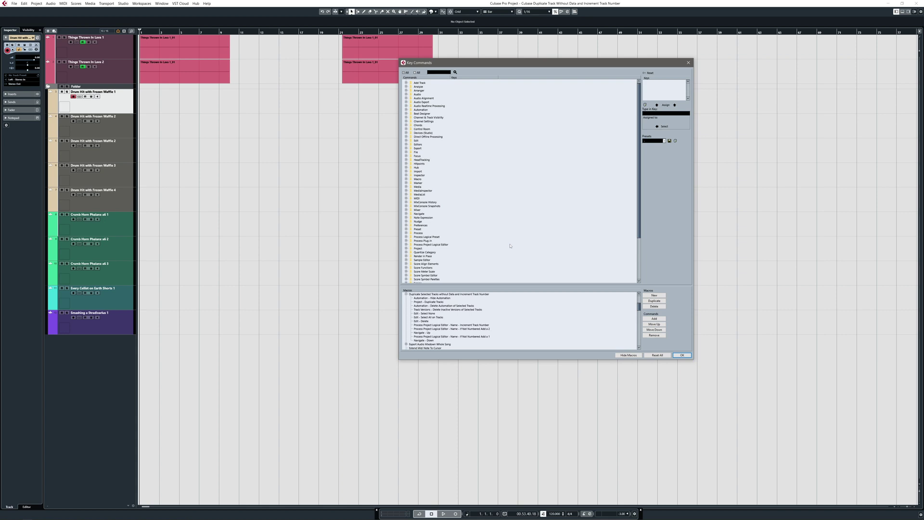